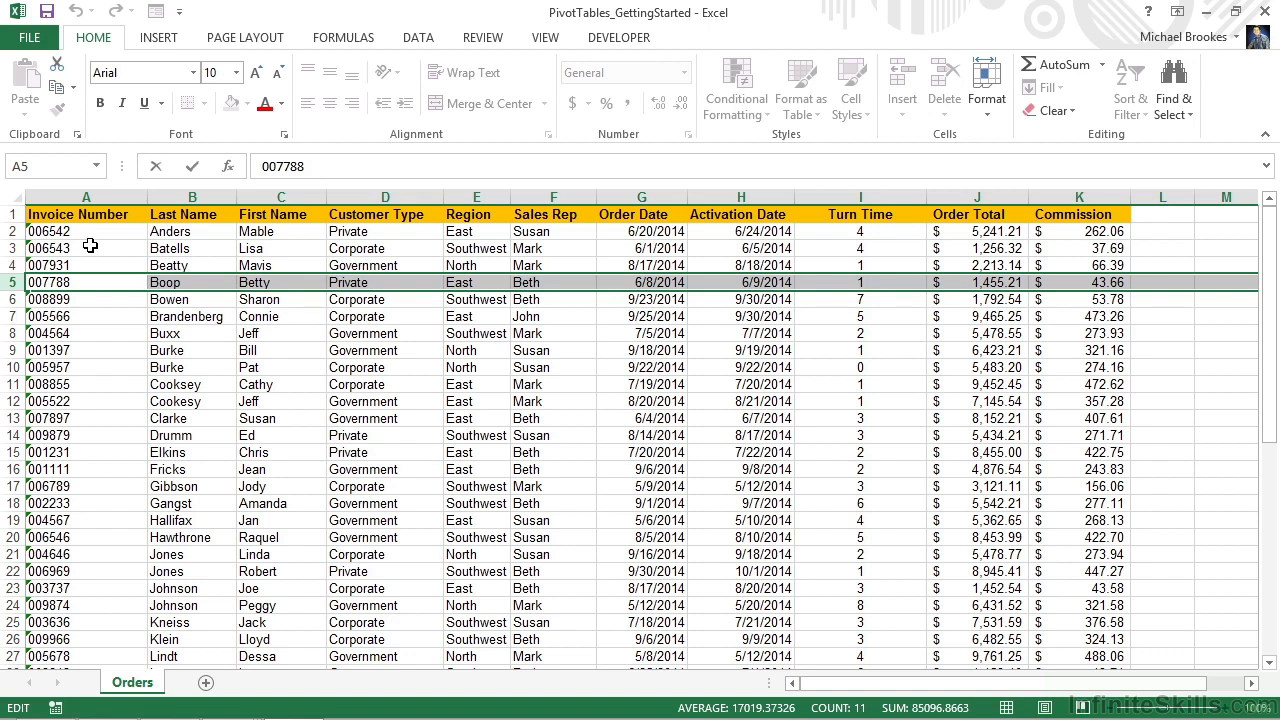
Select the SalesData named range from the Name Box and scroll to its last row, invoice 003457.
click(97, 167)
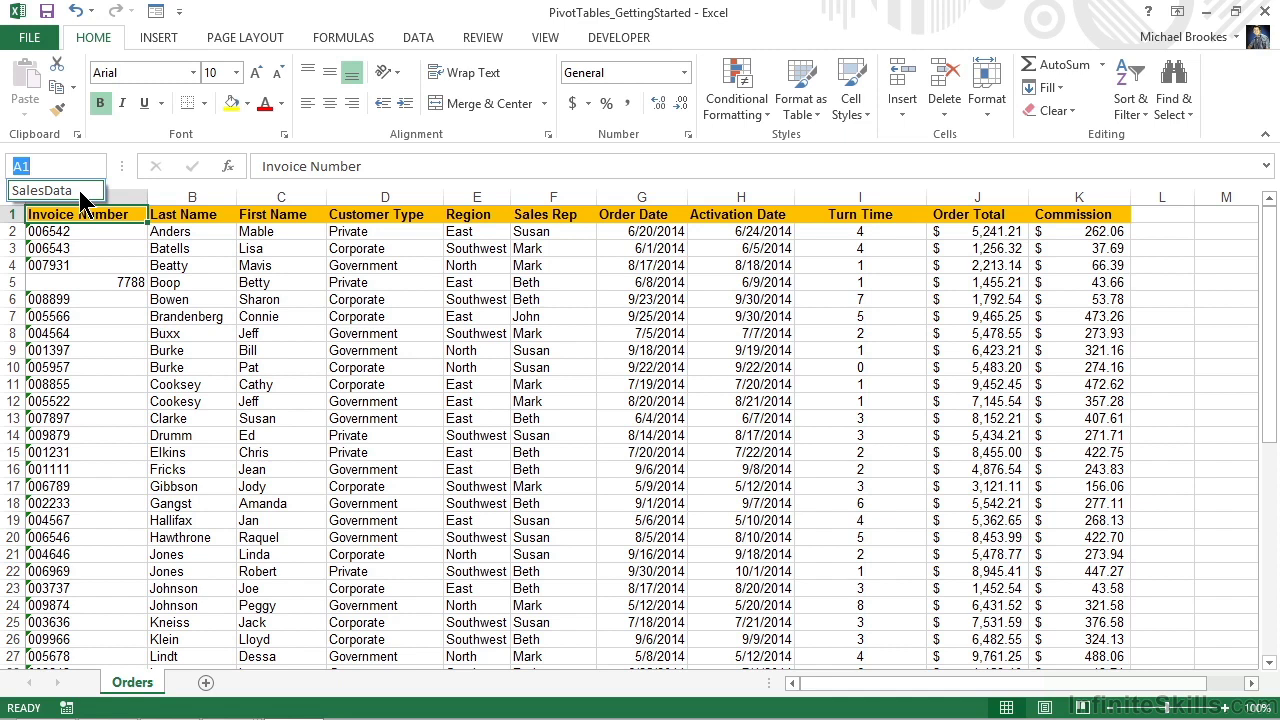
click(84, 191)
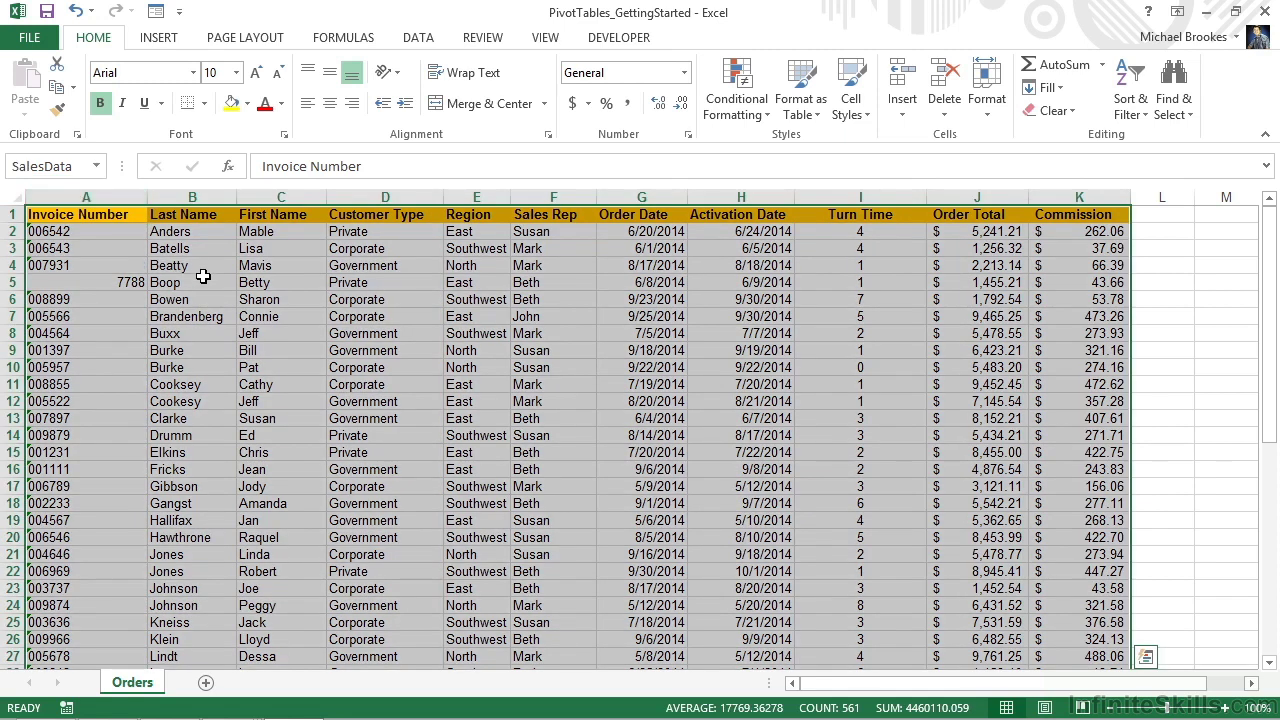
scroll(204, 275, down, 1)
scroll(206, 276, down, 4)
scroll(207, 277, down, 2)
scroll(207, 277, down, 1)
scroll(207, 277, down, 3)
scroll(207, 280, down, 1)
scroll(208, 282, down, 1)
scroll(208, 282, down, 1)
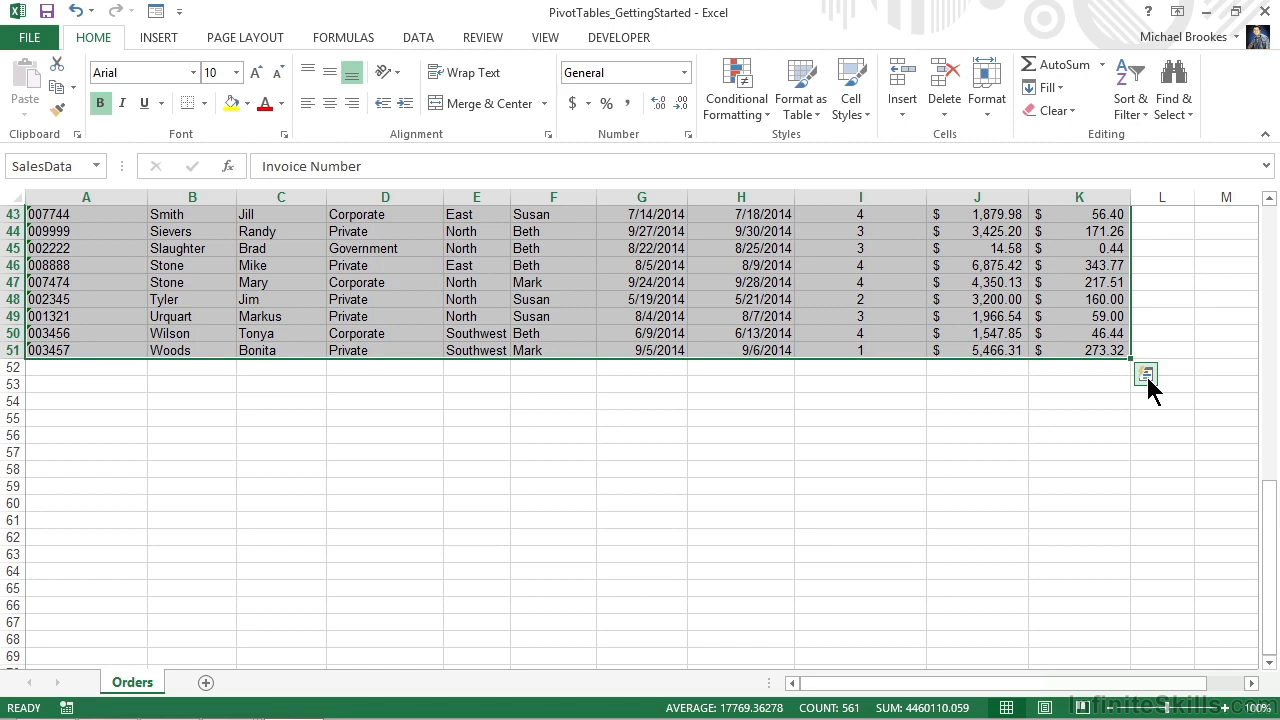
Open Quick Analysis on the selected SalesData range.
click(1147, 380)
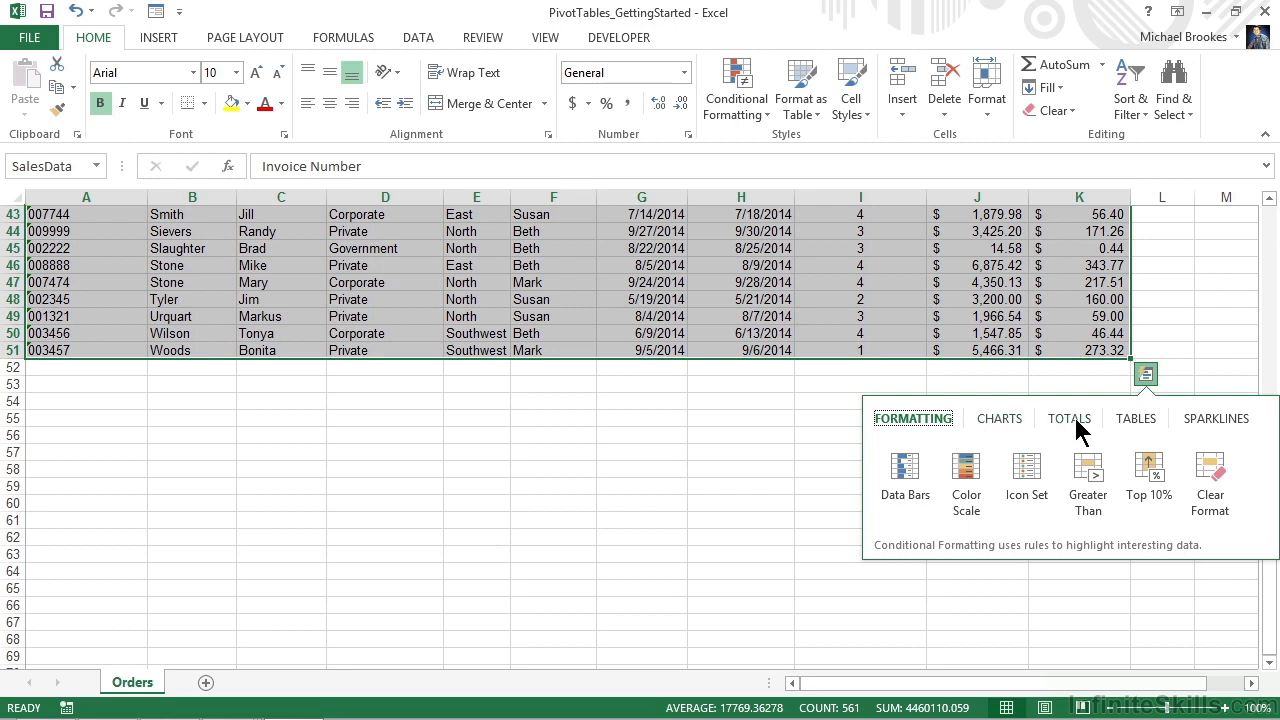
Show the Tables suggestions, previewing Sum of Order Total by sales rep.
click(1141, 421)
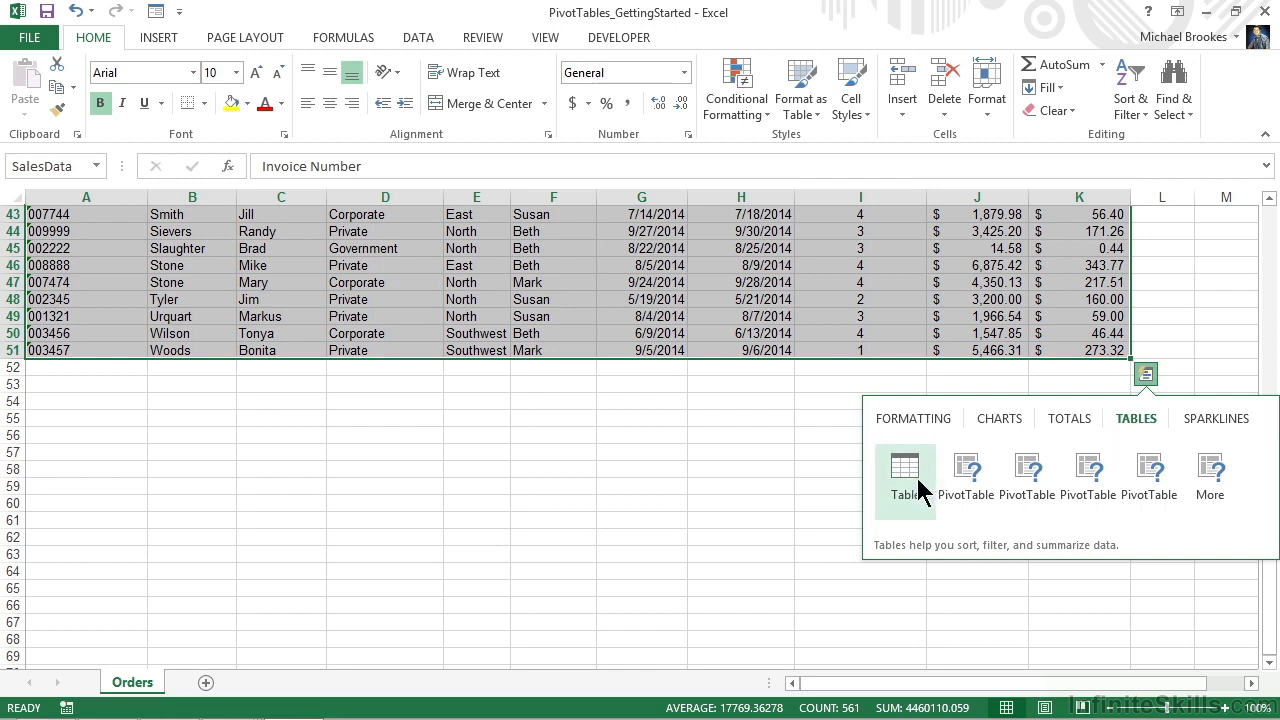
mouse_move(1149, 478)
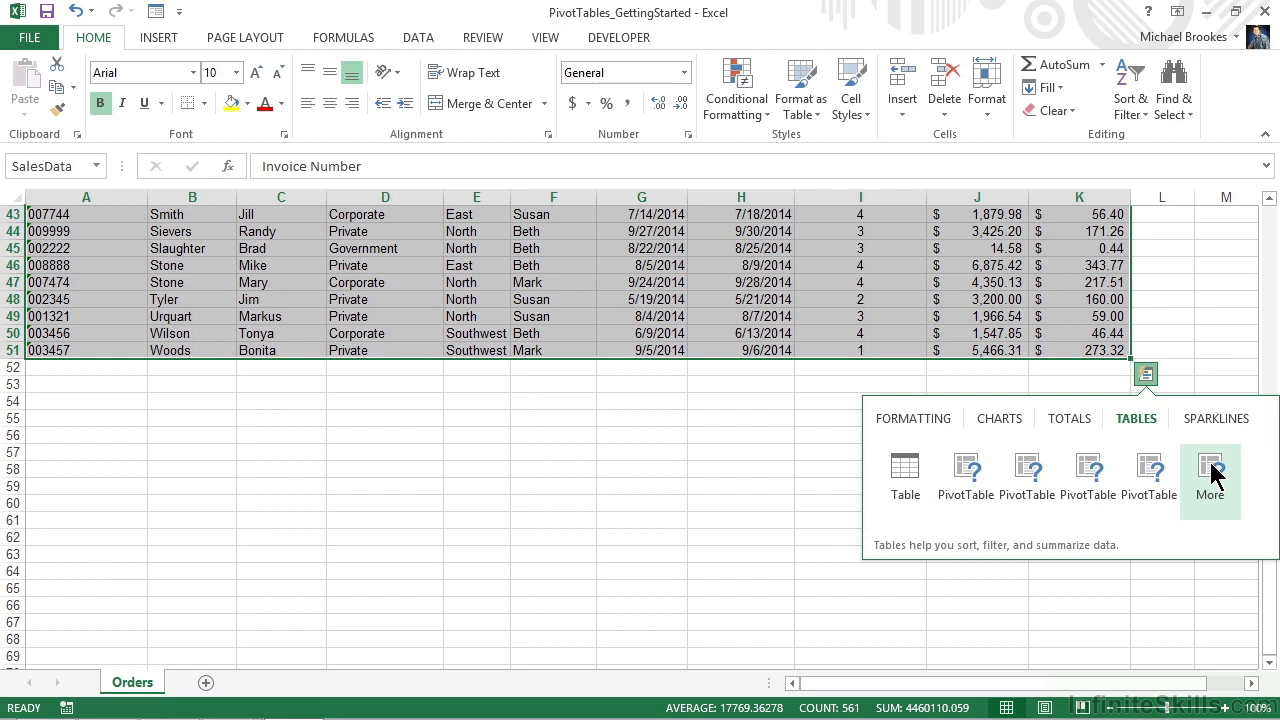
Insert the PivotTable of Sum of Order Total by Sales Rep, grand total 255020.22.
click(1148, 480)
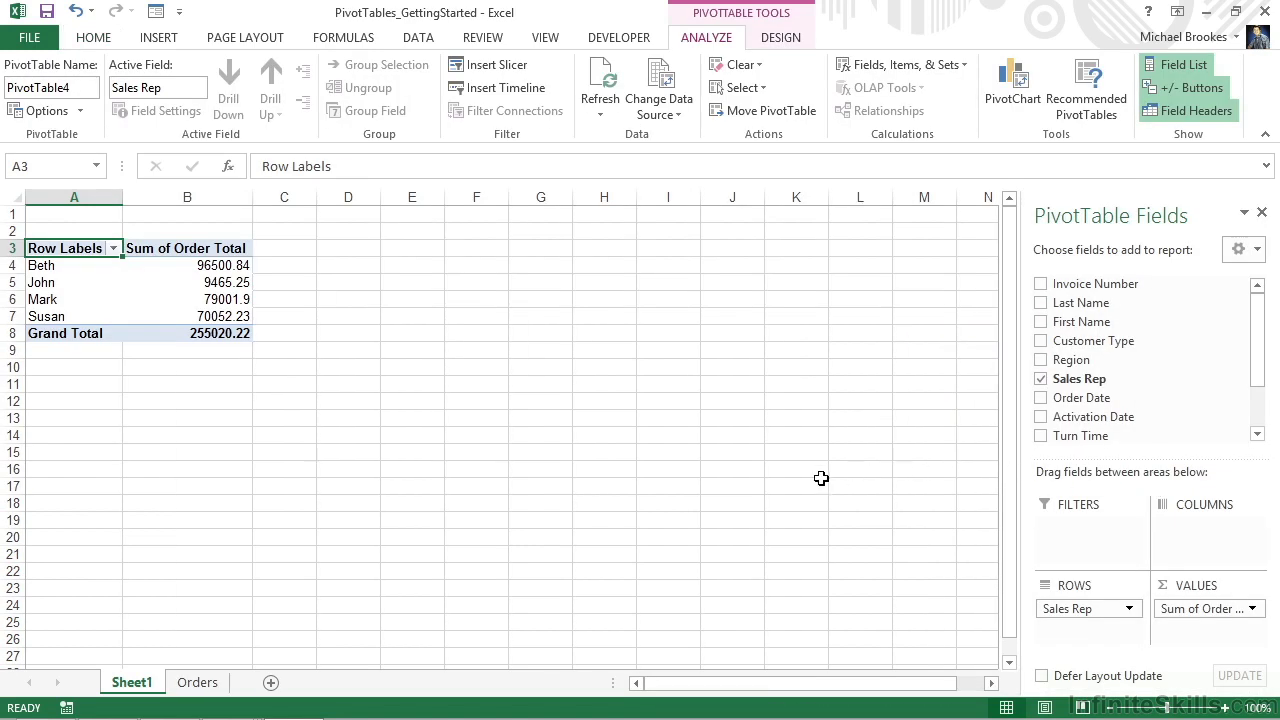